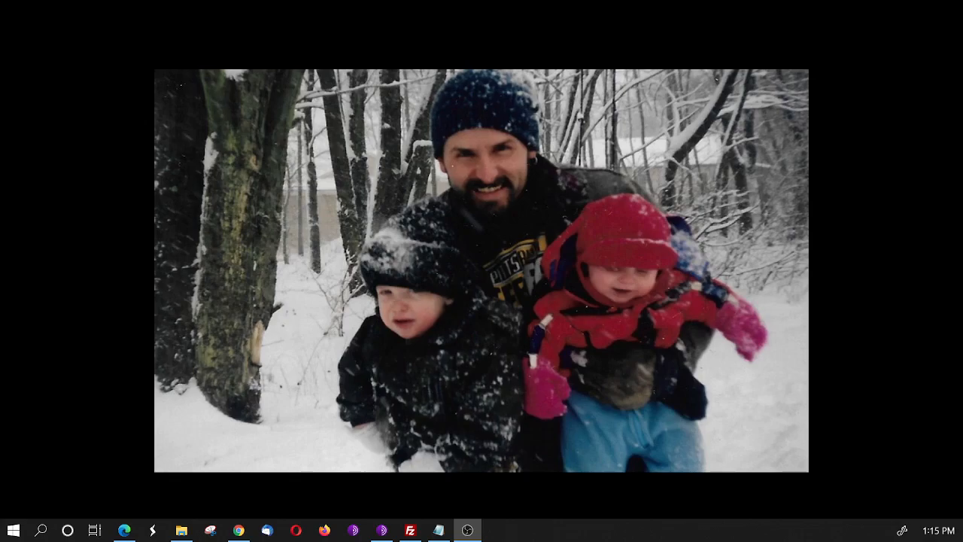
Switch to eXtplorer in Chrome and review the wp-content folder's permissions and subdirectory recursion option, closing without saving
{"action": "left_click", "coordinate": [239, 530]}
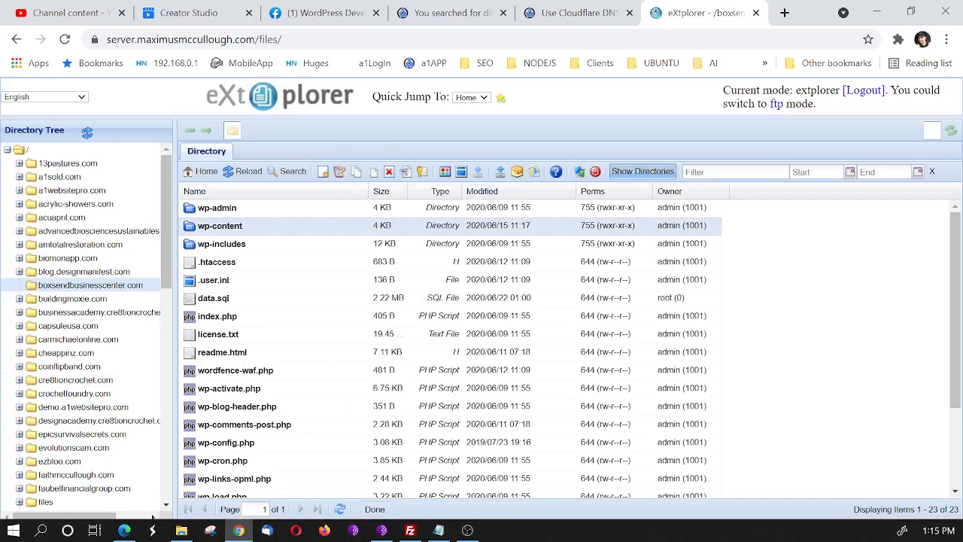
{"action": "right_click", "coordinate": [193, 232]}
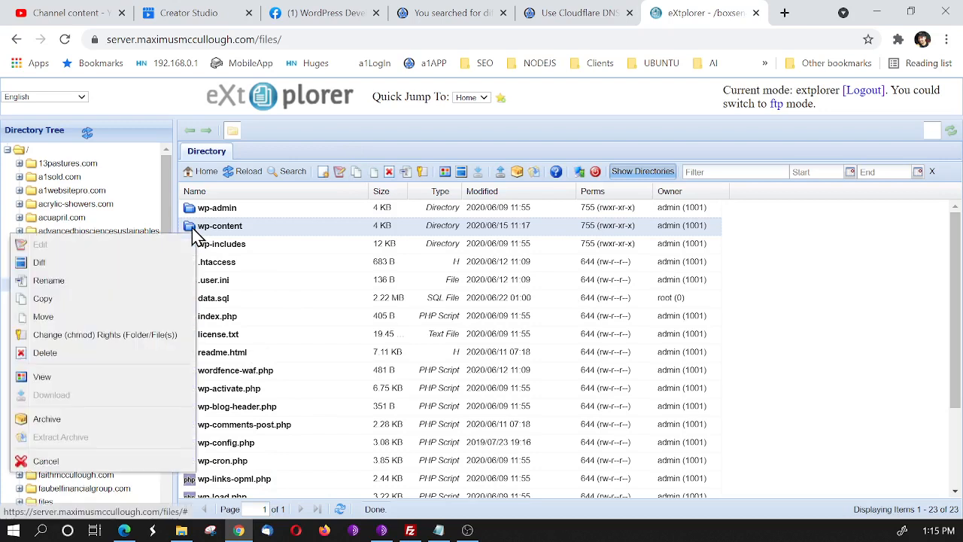
{"action": "left_click", "coordinate": [112, 338]}
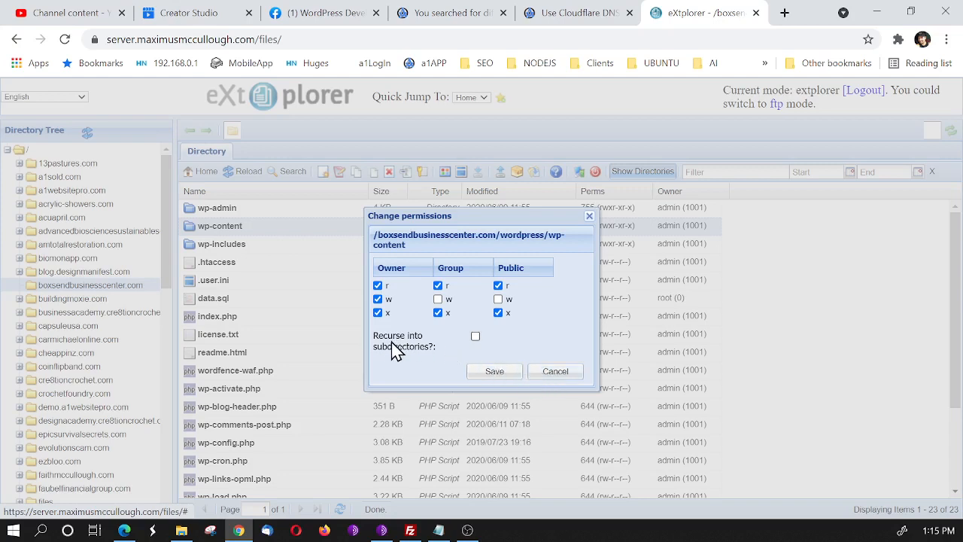
{"action": "left_click", "coordinate": [475, 336]}
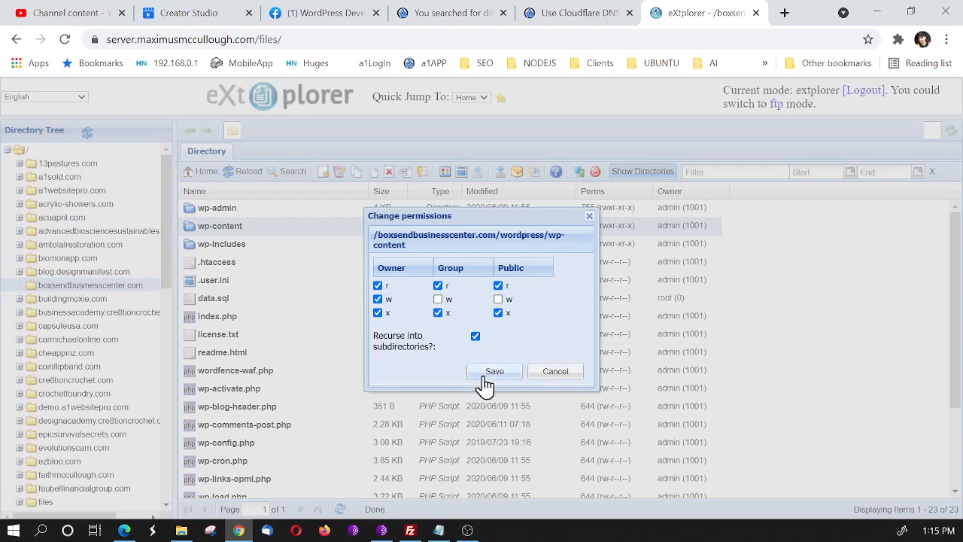
{"action": "left_click", "coordinate": [475, 336]}
{"action": "left_click", "coordinate": [589, 218]}
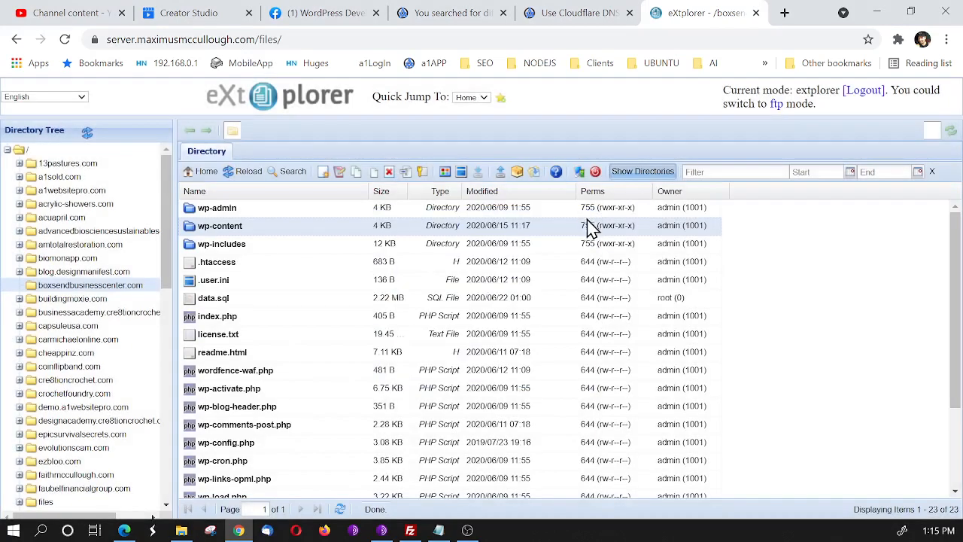
Switch to FileZilla in a maximized window and check the remote wp-content directory's numeric permission value without changing it
{"action": "key", "text": "alt+Tab"}
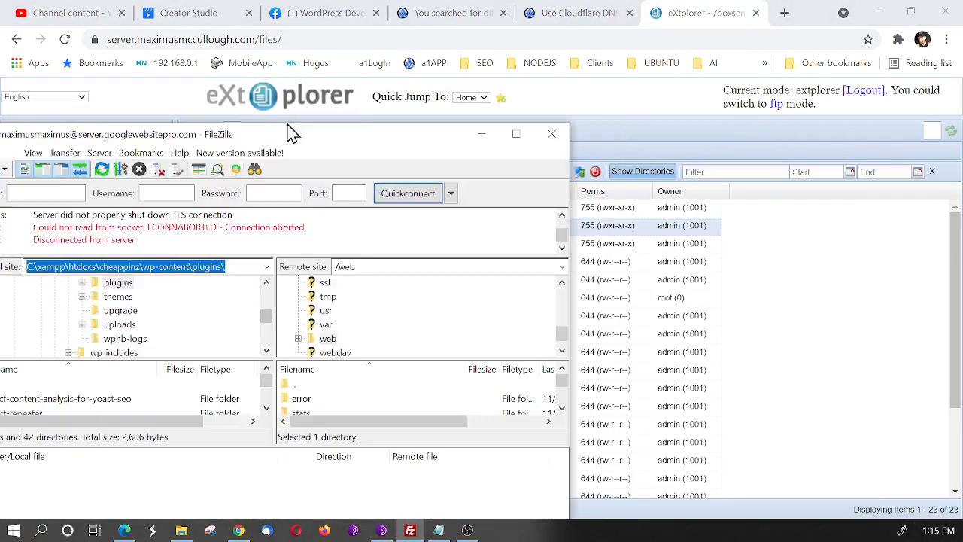
{"action": "left_click_drag", "start_coordinate": [286, 133], "coordinate": [469, 10]}
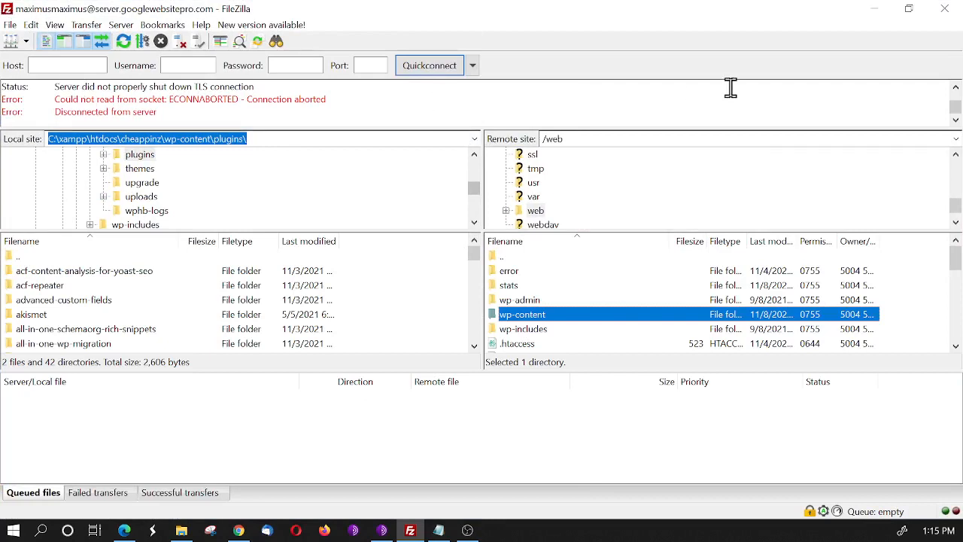
{"action": "right_click", "coordinate": [522, 314]}
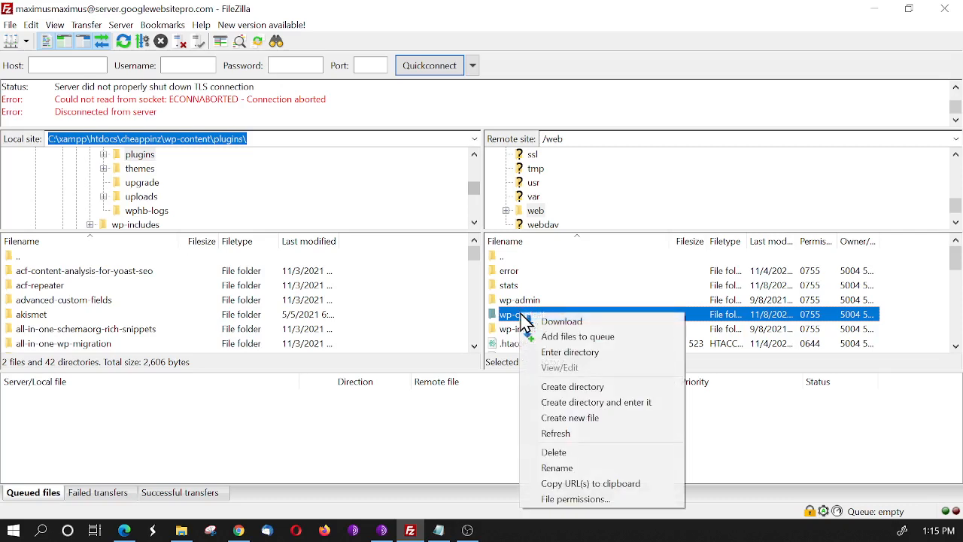
{"action": "left_click", "coordinate": [586, 502]}
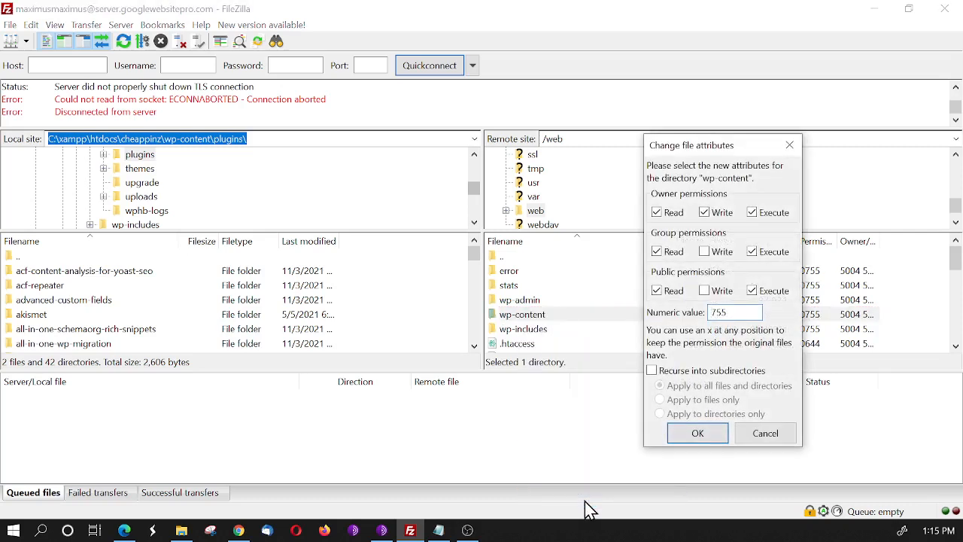
{"action": "left_click_drag", "start_coordinate": [731, 311], "coordinate": [669, 311]}
{"action": "left_click", "coordinate": [759, 436]}
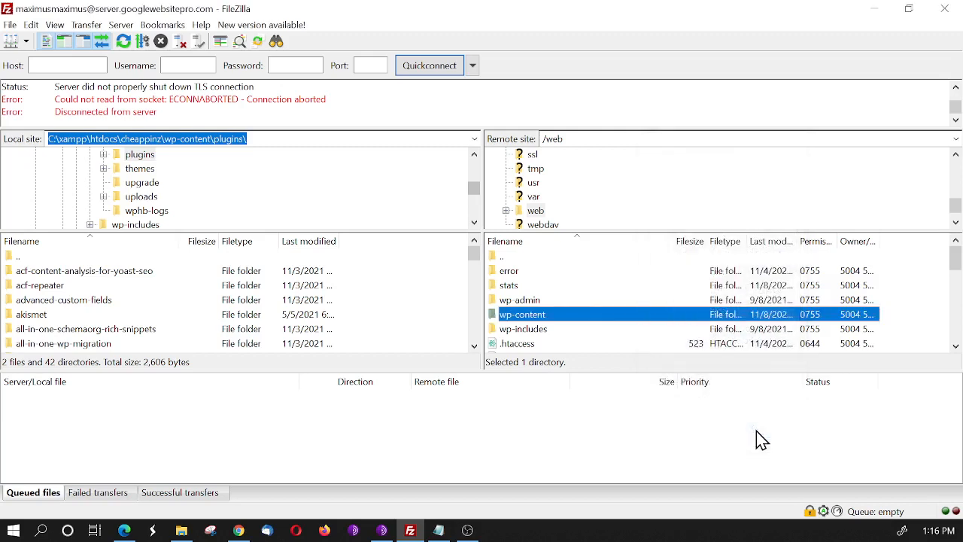
Open the remote wp-content directory and examine the plugins folder's permissions and recursion options, cancelling without changes
{"action": "scroll", "coordinate": [587, 299], "scroll_direction": "down", "scroll_amount": 2}
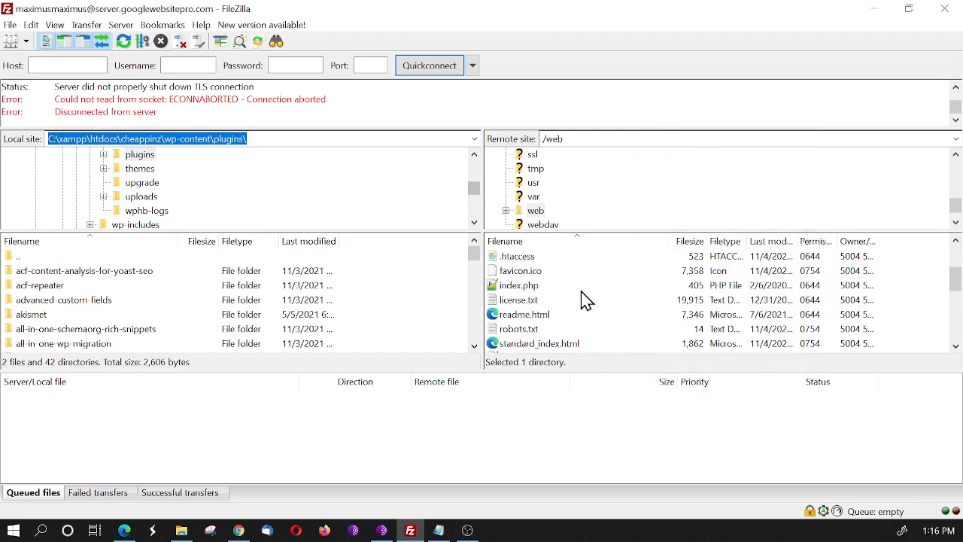
{"action": "scroll", "coordinate": [585, 299], "scroll_direction": "up", "scroll_amount": 2}
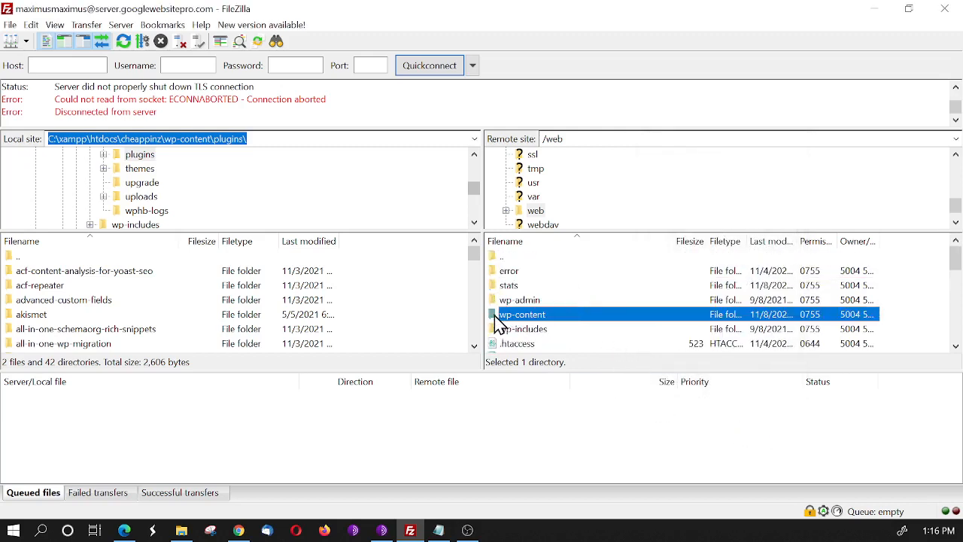
{"action": "double_click", "coordinate": [519, 314]}
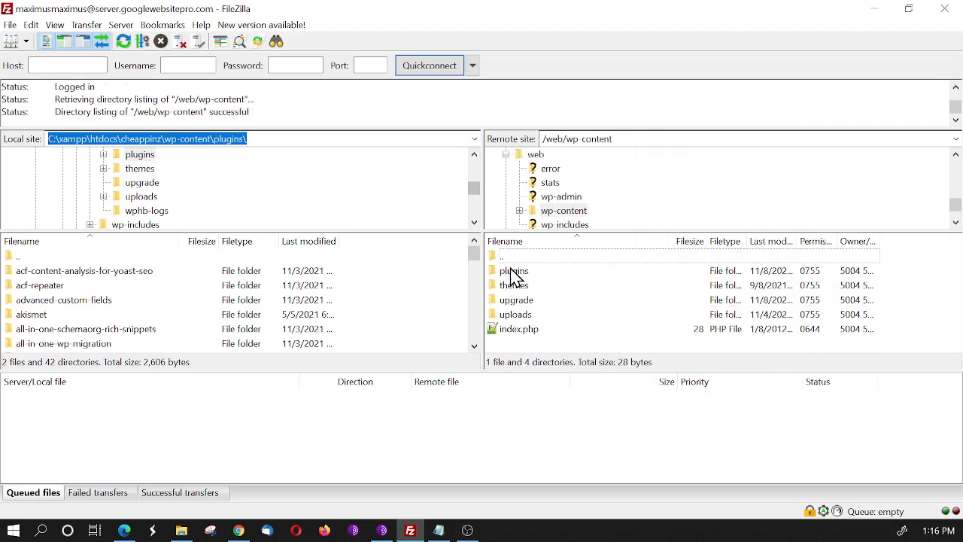
{"action": "left_click", "coordinate": [509, 273]}
{"action": "right_click", "coordinate": [509, 274]}
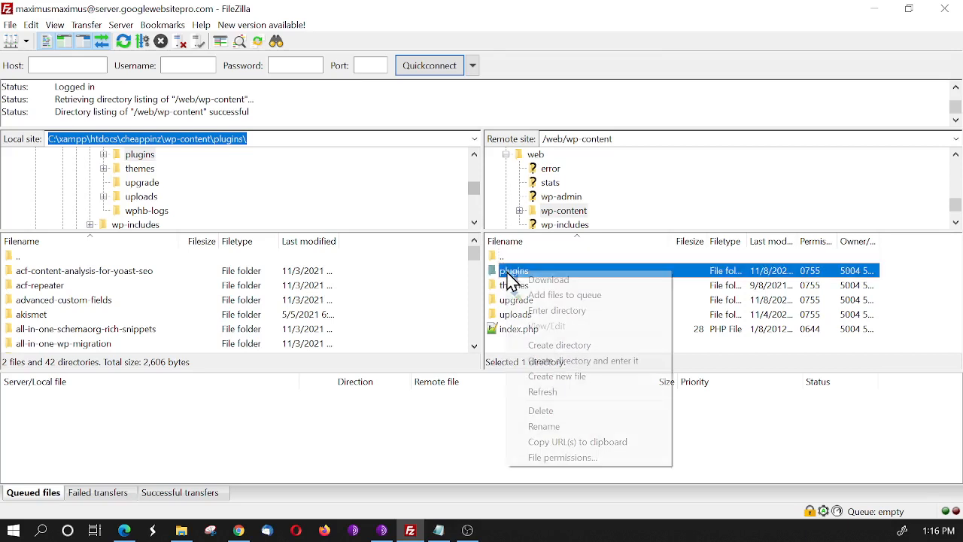
{"action": "left_click", "coordinate": [569, 459]}
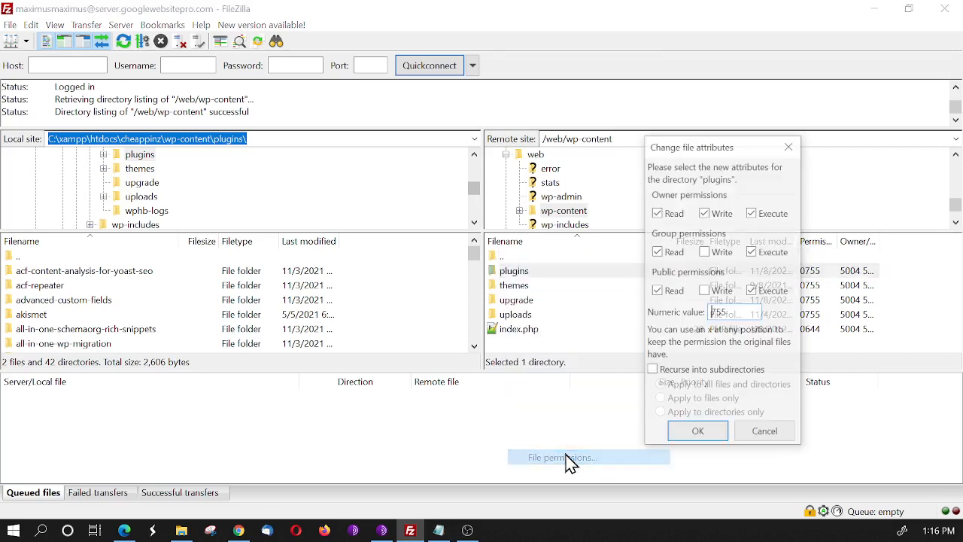
{"action": "left_click", "coordinate": [653, 371]}
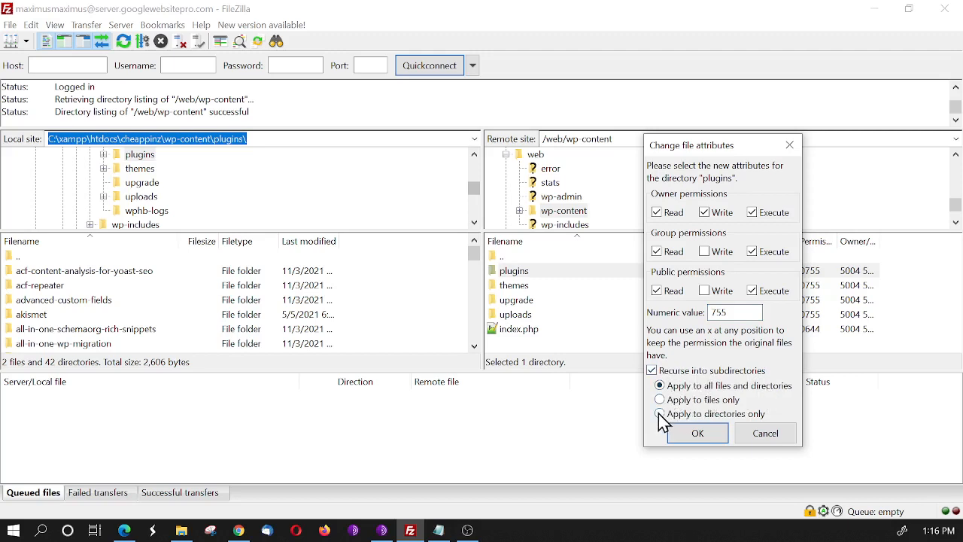
{"action": "left_click", "coordinate": [653, 372]}
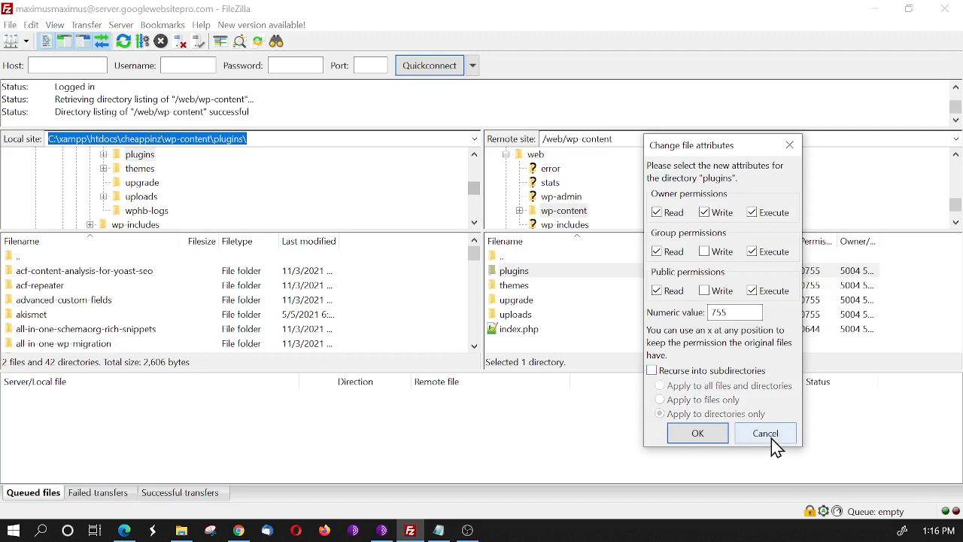
{"action": "left_click", "coordinate": [767, 438]}
Check the numeric permission value of index.php in wp-content without changing it, and compare the file with the themes folder
{"action": "left_click", "coordinate": [514, 336]}
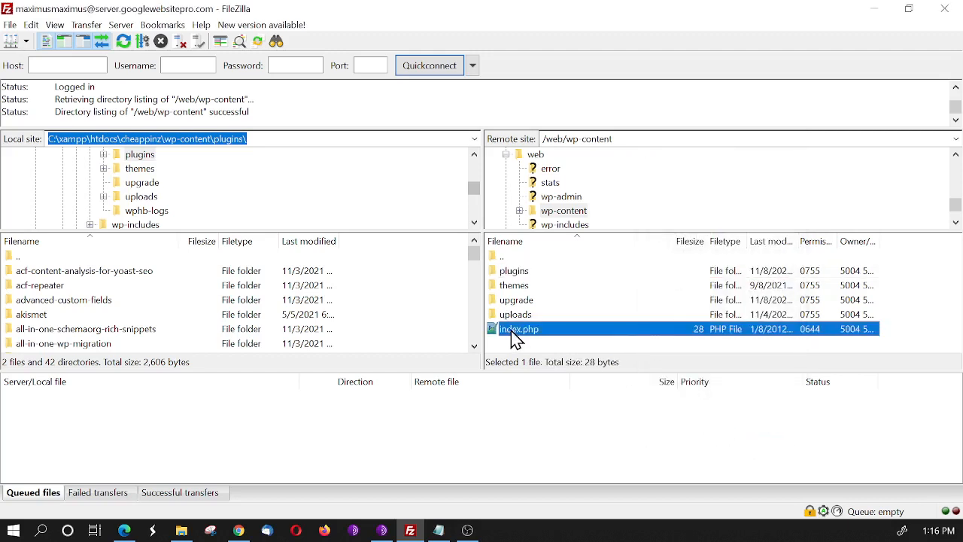
{"action": "right_click", "coordinate": [511, 331]}
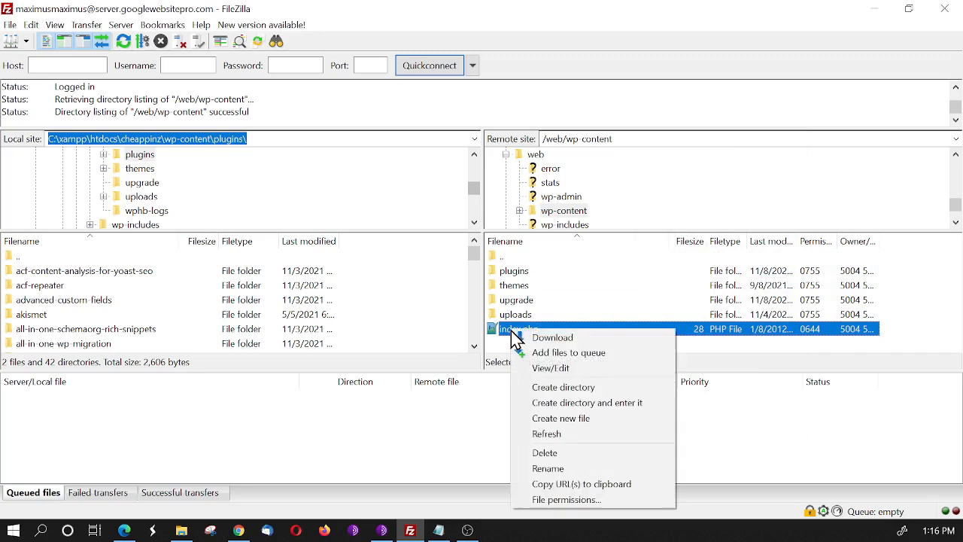
{"action": "left_click", "coordinate": [613, 502]}
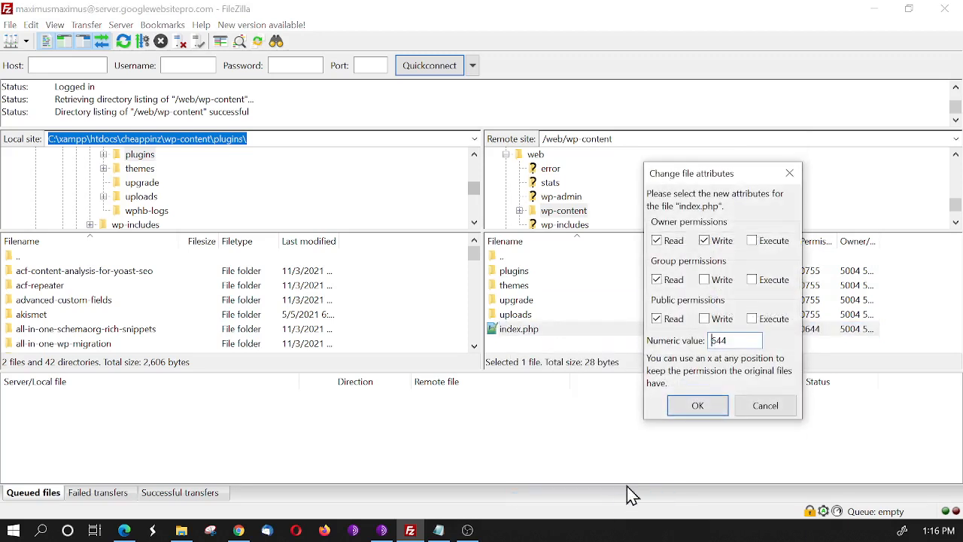
{"action": "left_click_drag", "start_coordinate": [735, 340], "coordinate": [711, 340]}
{"action": "left_click", "coordinate": [778, 410]}
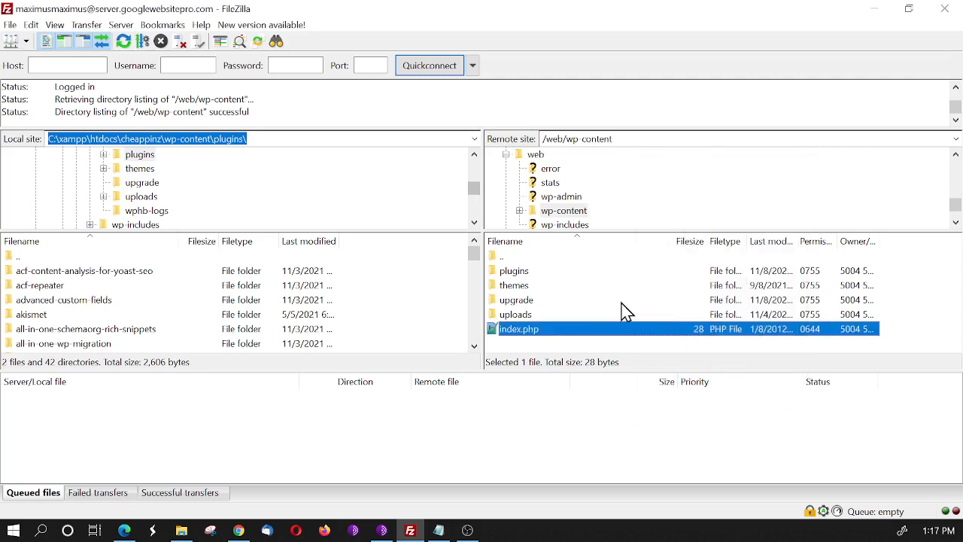
{"action": "left_click", "coordinate": [528, 287]}
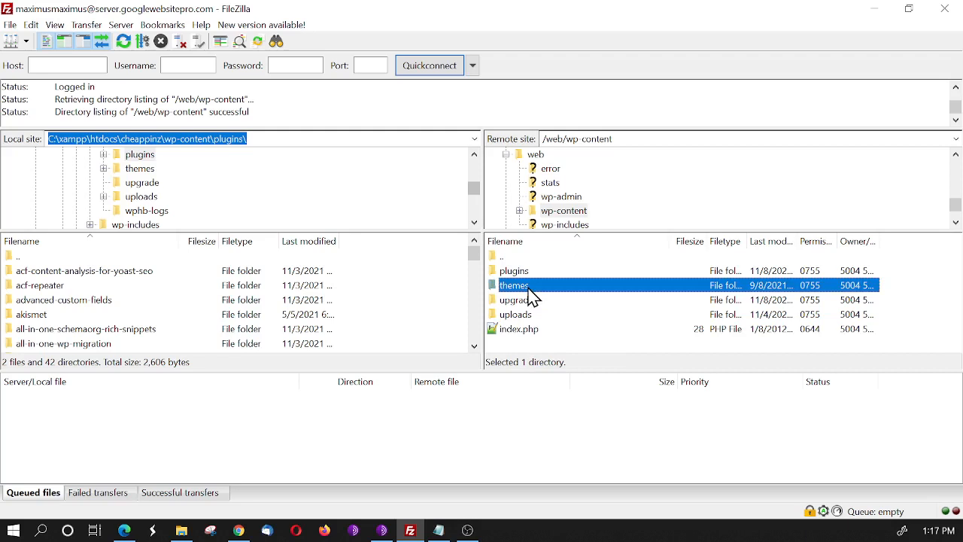
{"action": "left_click", "coordinate": [524, 338]}
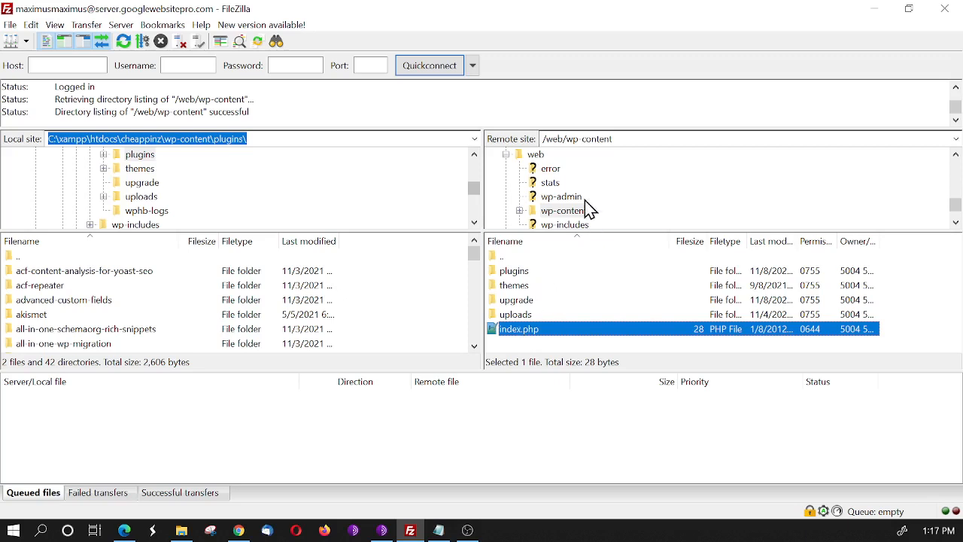
Return to the remote web directory and check the .htaccess file's numeric permission value without changing it
{"action": "left_click", "coordinate": [530, 155]}
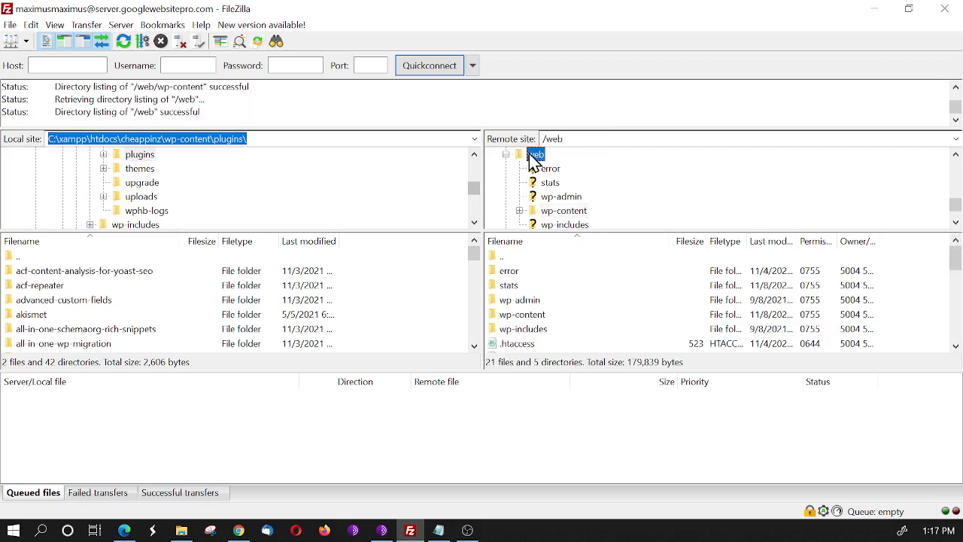
{"action": "left_click", "coordinate": [514, 347]}
{"action": "right_click", "coordinate": [514, 350]}
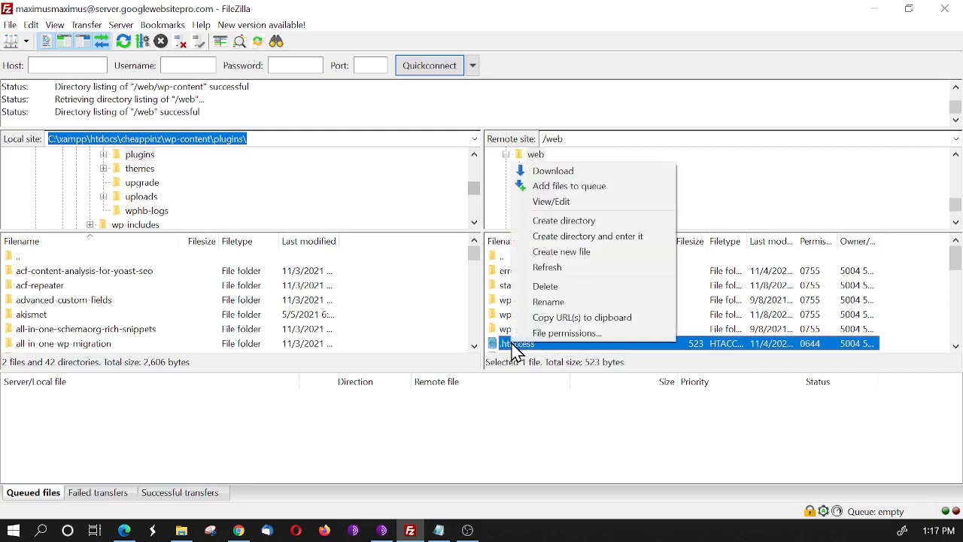
{"action": "left_click", "coordinate": [556, 334]}
{"action": "left_click_drag", "start_coordinate": [743, 340], "coordinate": [664, 324]}
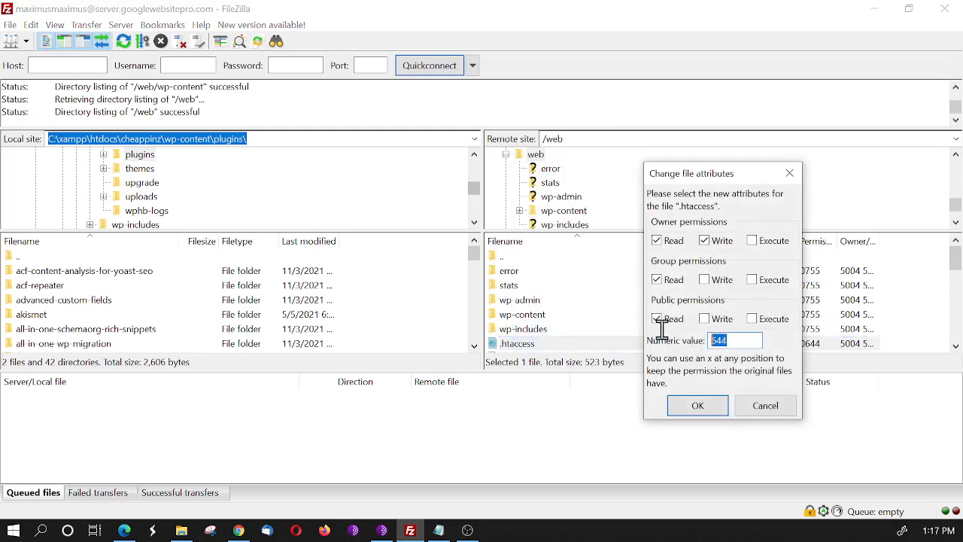
{"action": "left_click", "coordinate": [764, 406]}
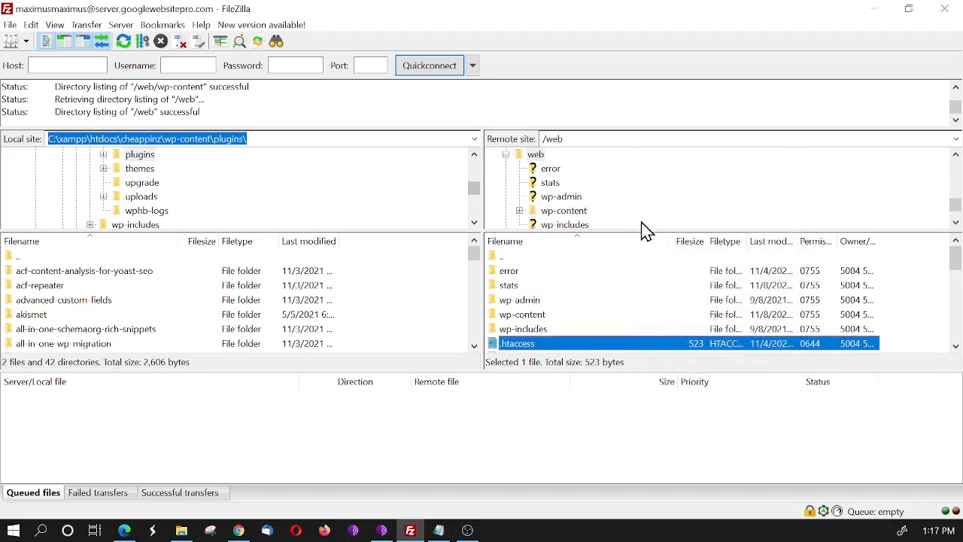